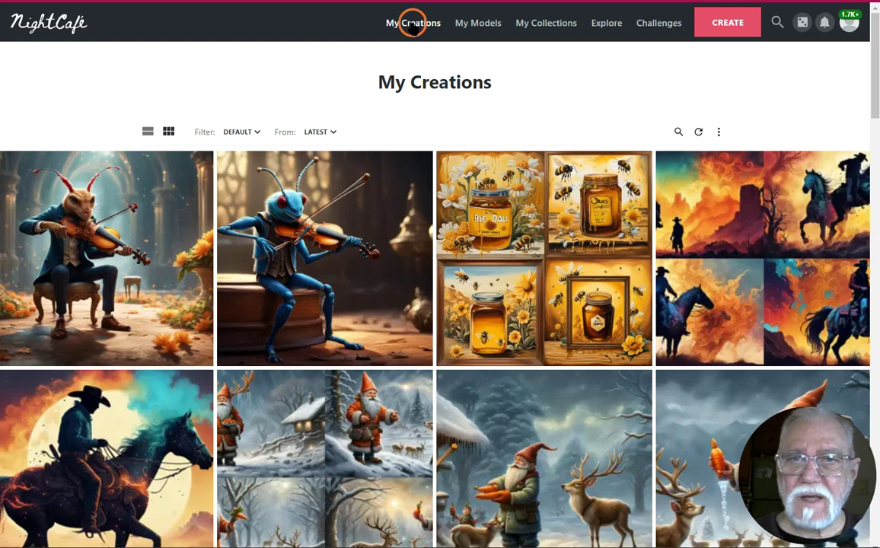
- Start a new creation with the text prompt "See Jane run with her Sunday hat"
{"action": "left_click", "coordinate": [412, 23]}
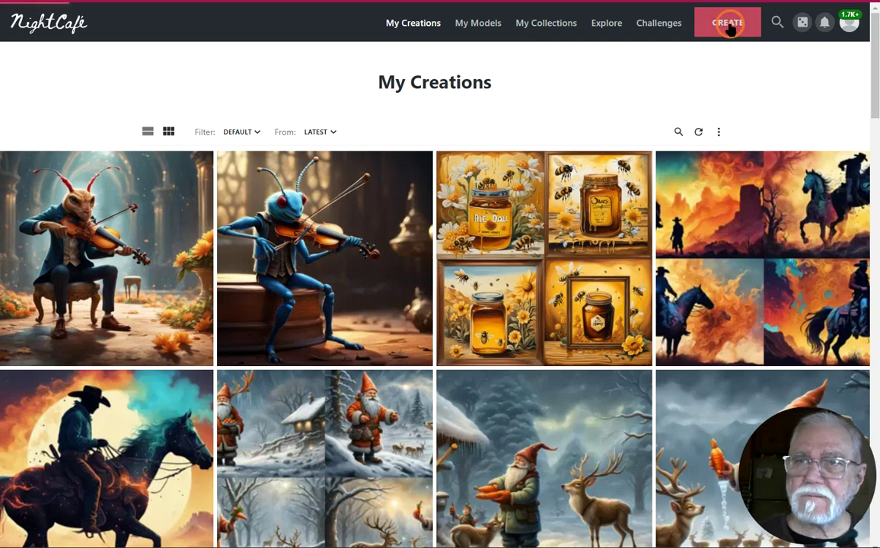
{"action": "left_click", "coordinate": [727, 24]}
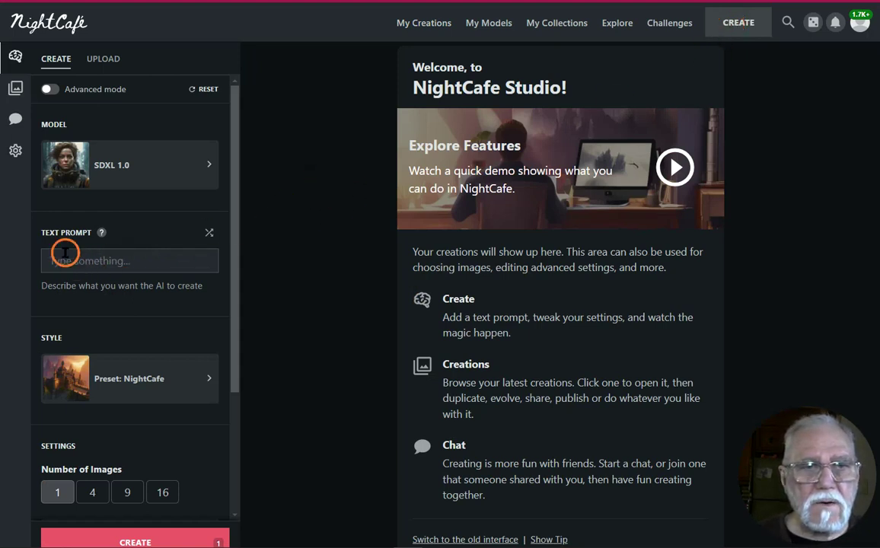
{"action": "left_click", "coordinate": [118, 261]}
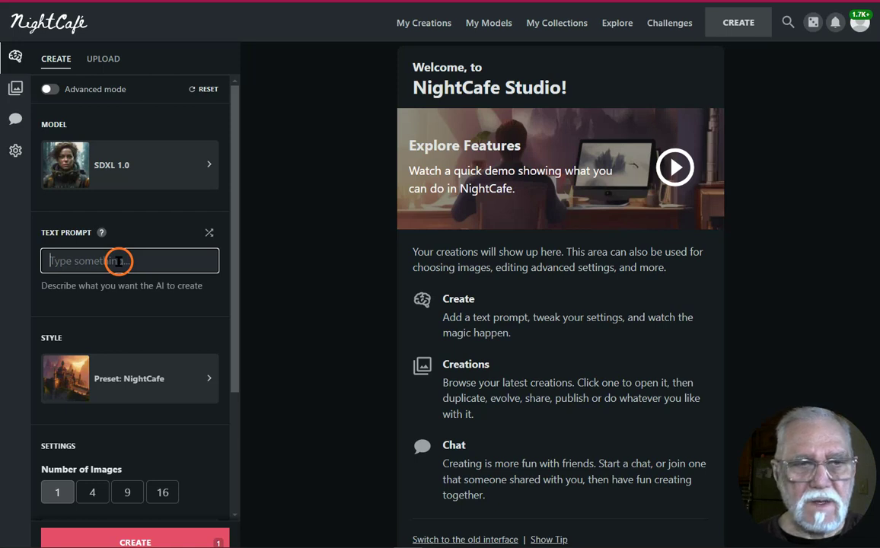
{"action": "type", "text": "S"}
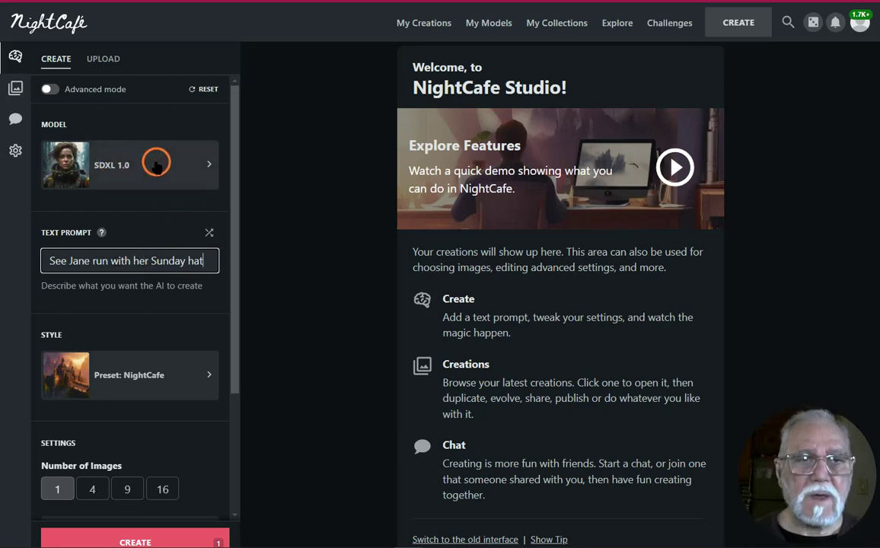
- Look through the available models and the preset styles for the creation
{"action": "left_click", "coordinate": [207, 164]}
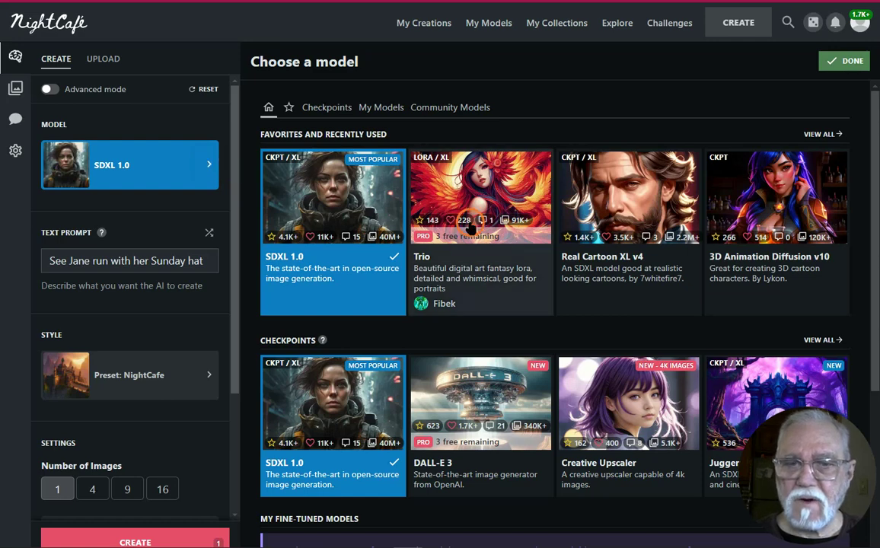
{"action": "scroll", "coordinate": [509, 376], "scroll_direction": "down", "scroll_amount": 3}
{"action": "scroll", "coordinate": [509, 375], "scroll_direction": "down", "scroll_amount": 1}
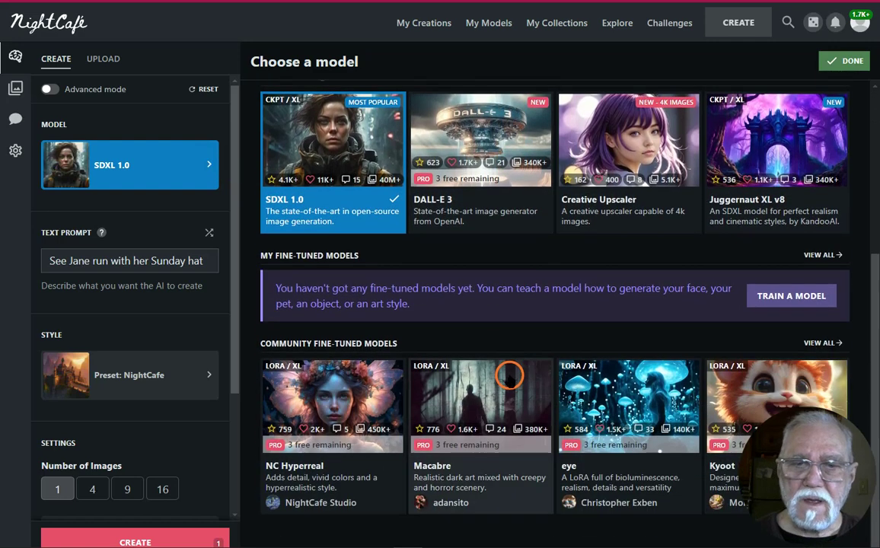
{"action": "scroll", "coordinate": [509, 375], "scroll_direction": "up", "scroll_amount": 4}
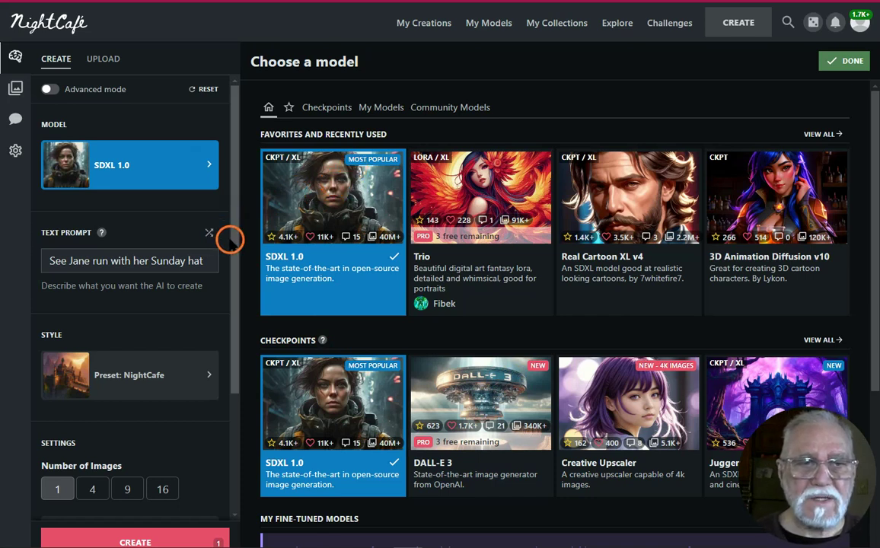
{"action": "scroll", "coordinate": [152, 268], "scroll_direction": "down", "scroll_amount": 2}
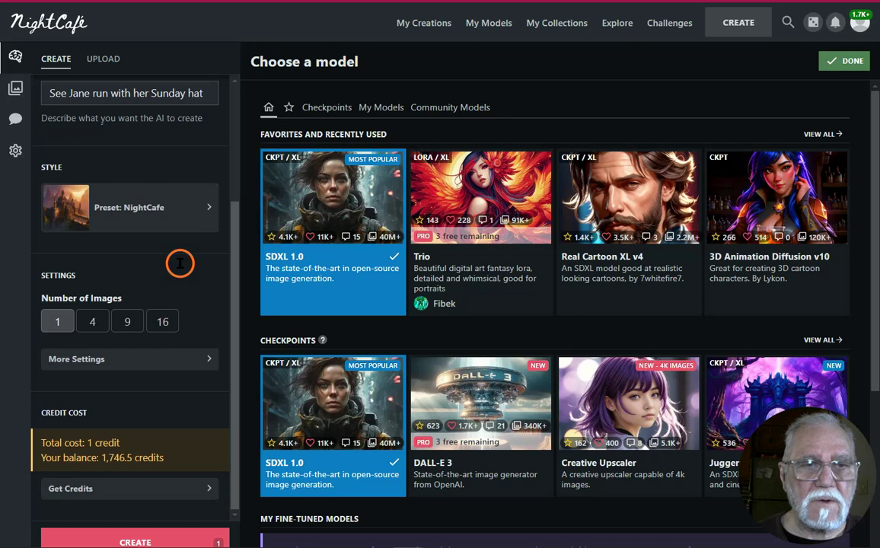
{"action": "left_click", "coordinate": [209, 209]}
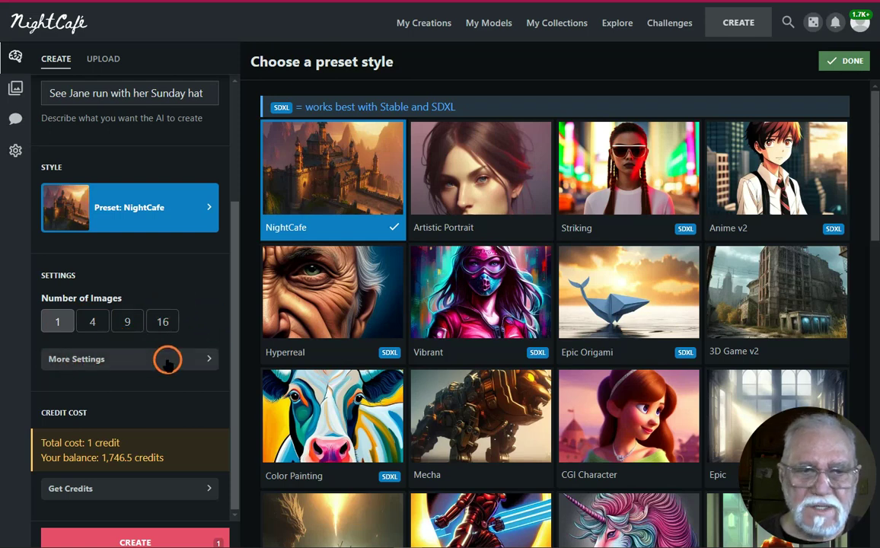
- Set the number of images to 4 and the aspect ratio to 4:3, and generate the creation
{"action": "left_click", "coordinate": [210, 359]}
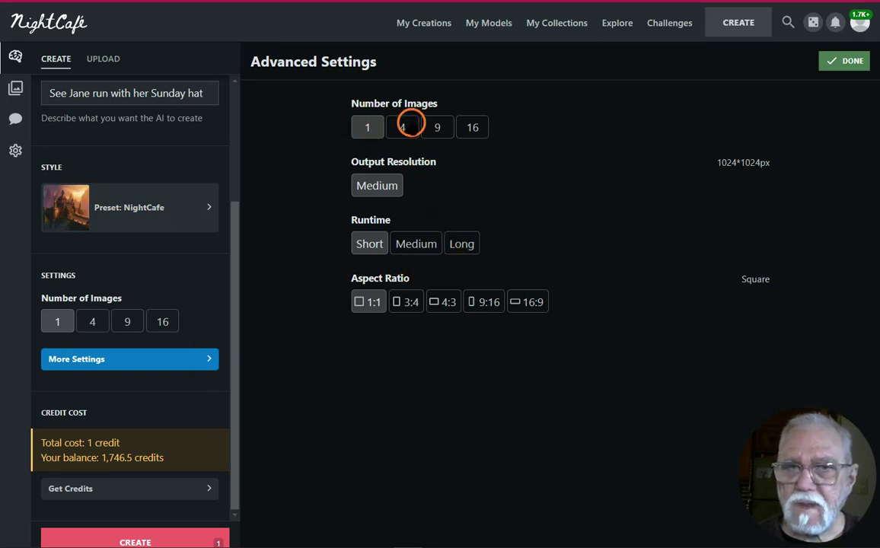
{"action": "left_click", "coordinate": [403, 126]}
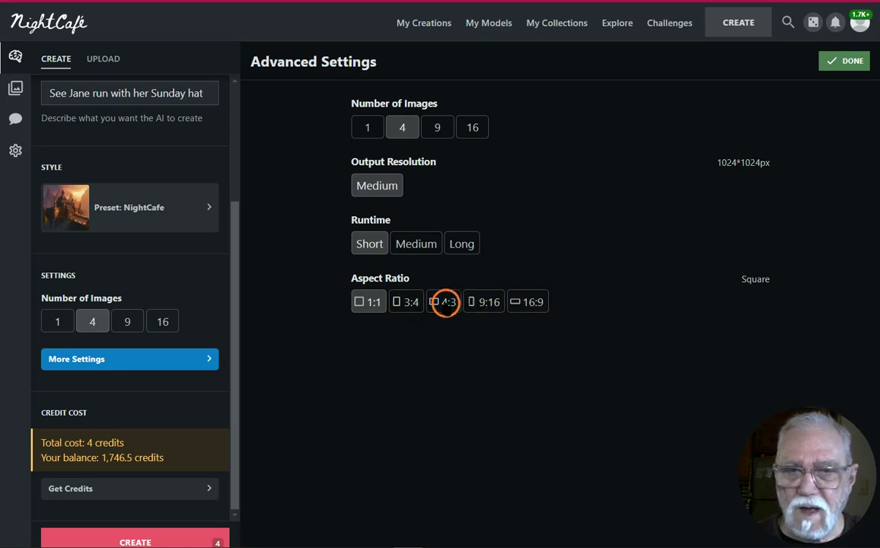
{"action": "left_click", "coordinate": [445, 302]}
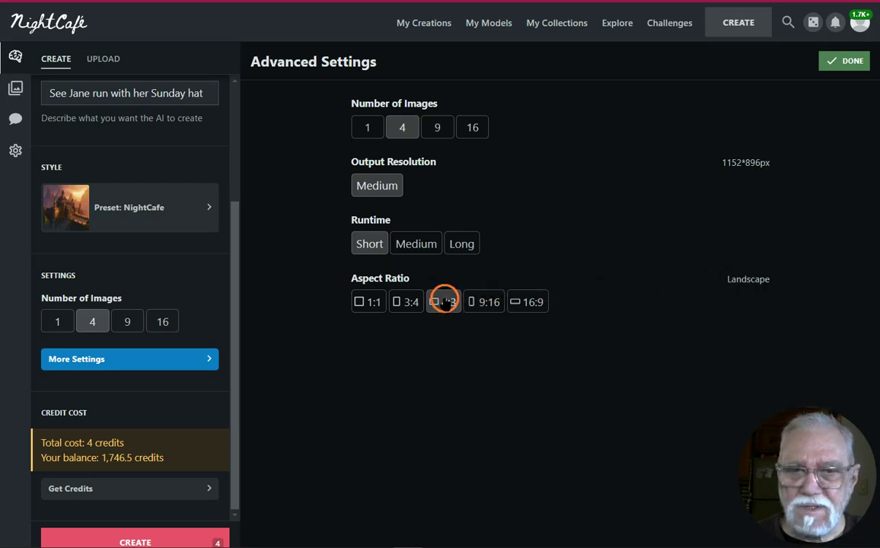
{"action": "left_click", "coordinate": [532, 302]}
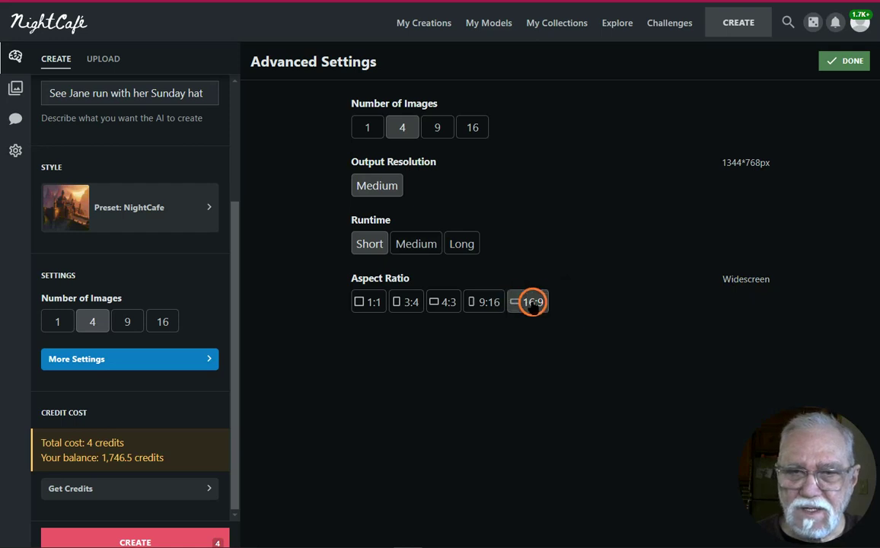
{"action": "left_click", "coordinate": [443, 302]}
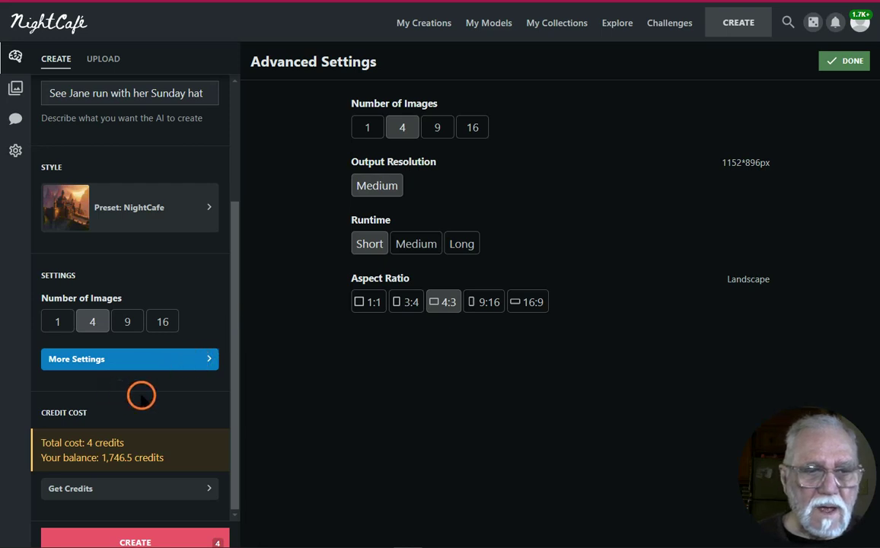
{"action": "left_click", "coordinate": [143, 541]}
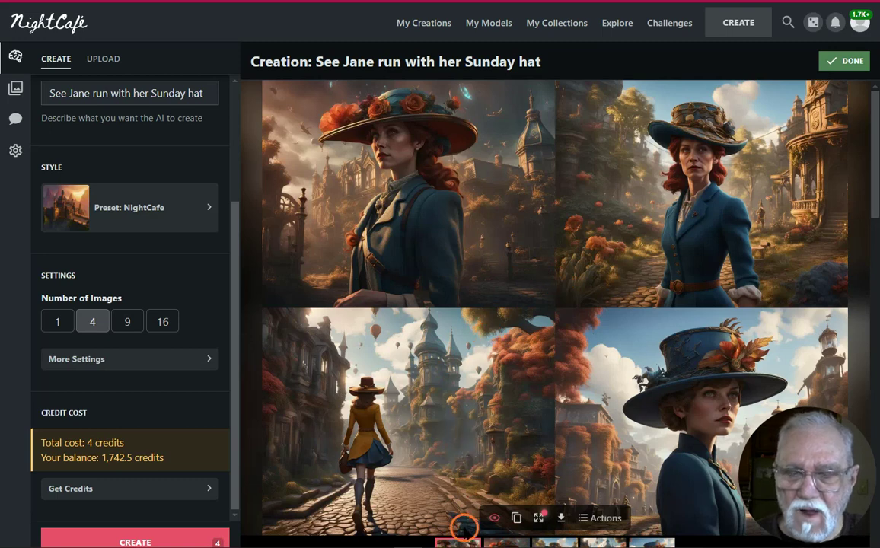
- Set the image of the woman in the yellow jacket walking down the cobbled street as the main image
{"action": "left_click", "coordinate": [505, 542]}
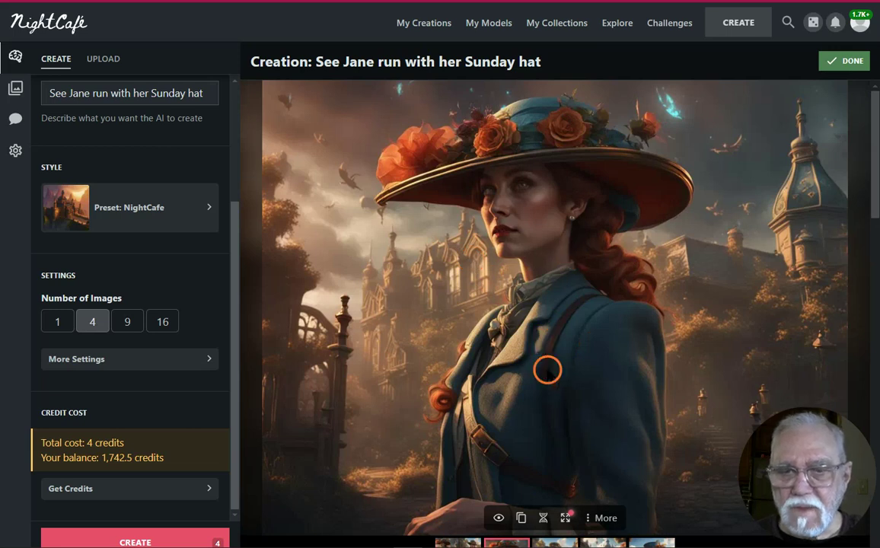
{"action": "left_click", "coordinate": [555, 540]}
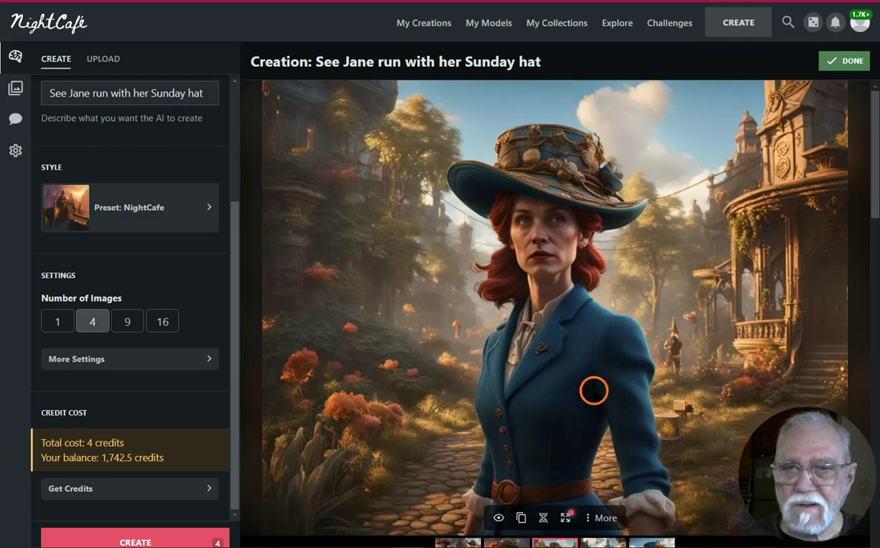
{"action": "left_click", "coordinate": [603, 541]}
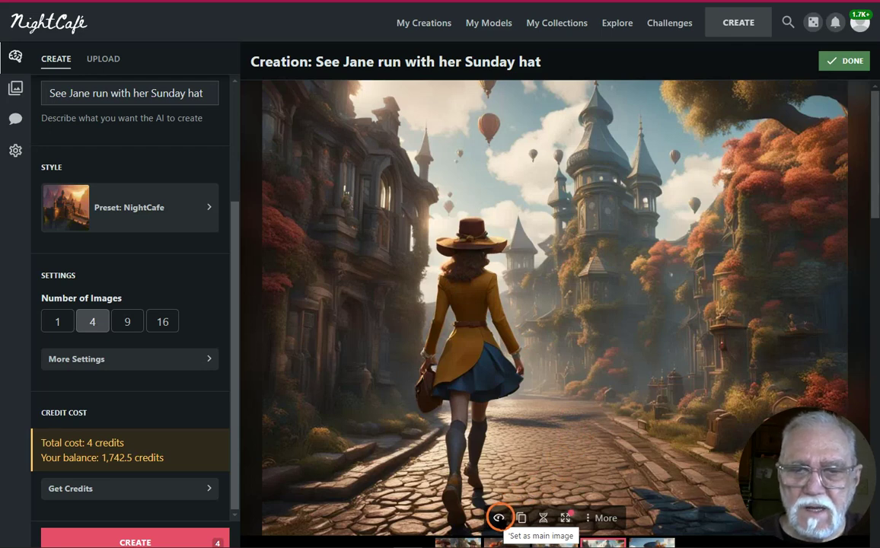
{"action": "left_click", "coordinate": [498, 517]}
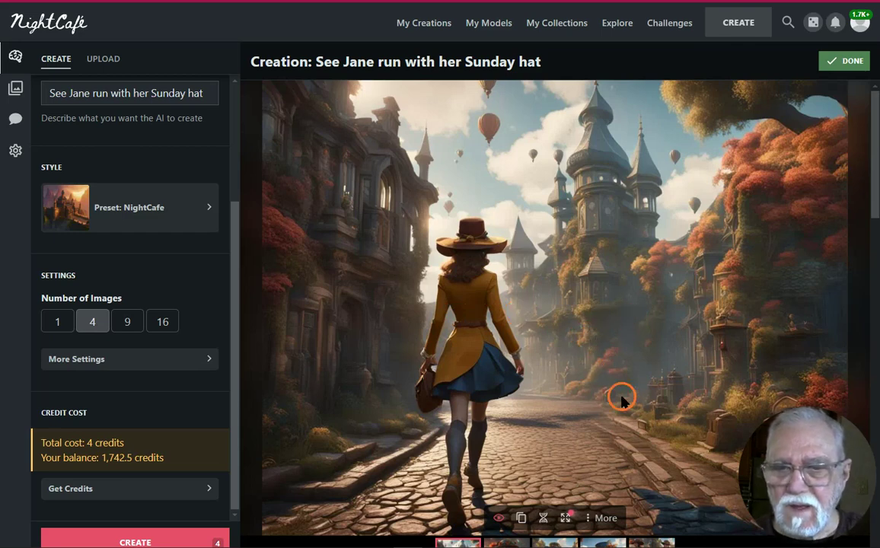
- Review the four-image grid and the individual images of the creation, ending on the main image
{"action": "left_click", "coordinate": [651, 540]}
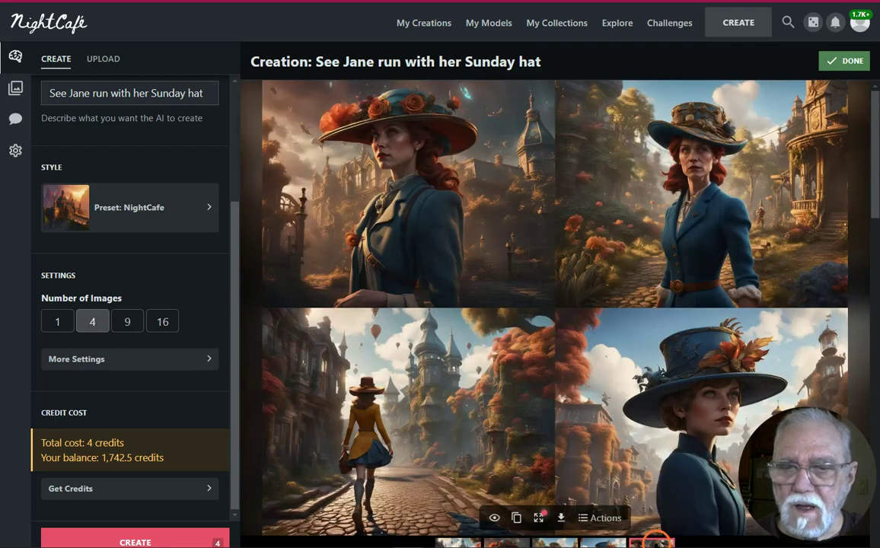
{"action": "left_click", "coordinate": [603, 541]}
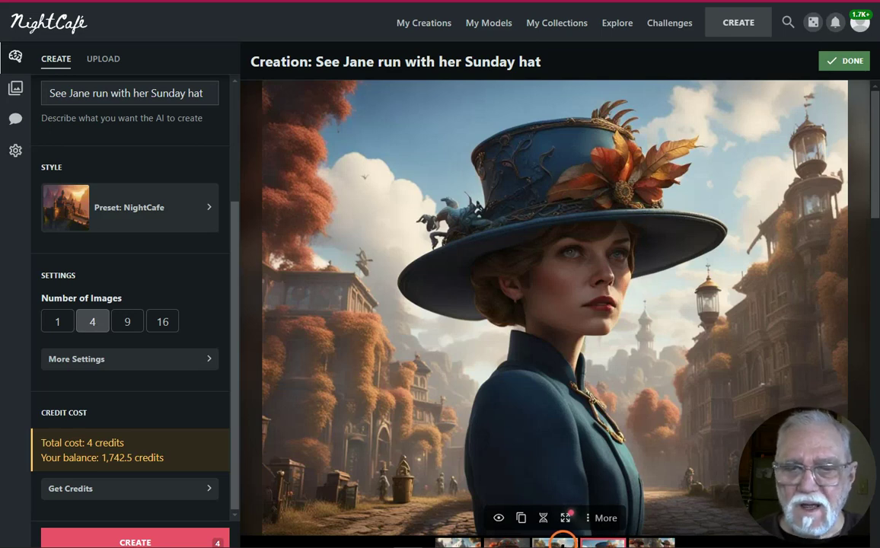
{"action": "left_click", "coordinate": [560, 540]}
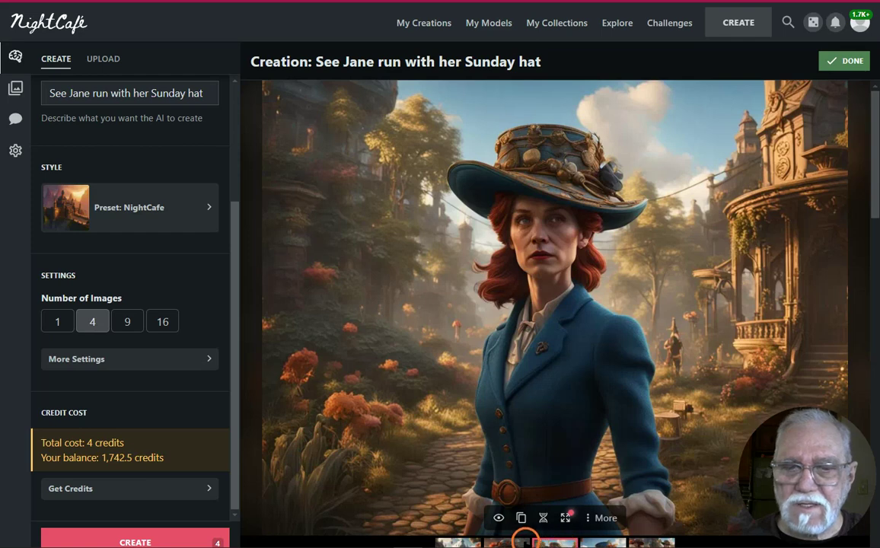
{"action": "left_click", "coordinate": [507, 541]}
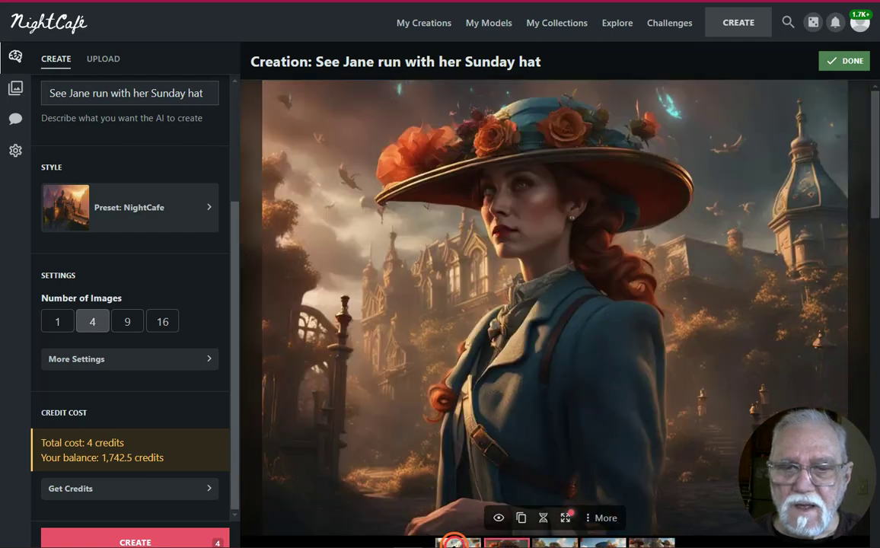
{"action": "left_click", "coordinate": [454, 542]}
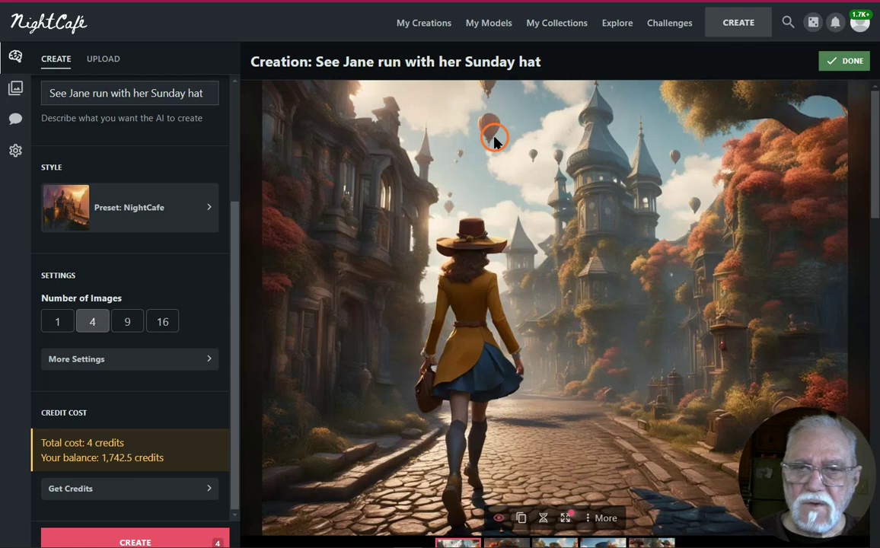
{"action": "right_click", "coordinate": [451, 157]}
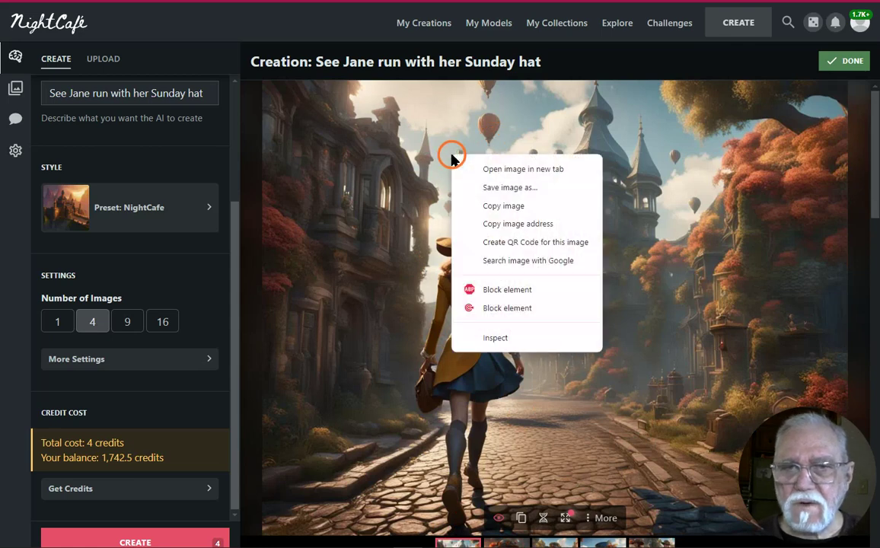
{"action": "left_click", "coordinate": [529, 189]}
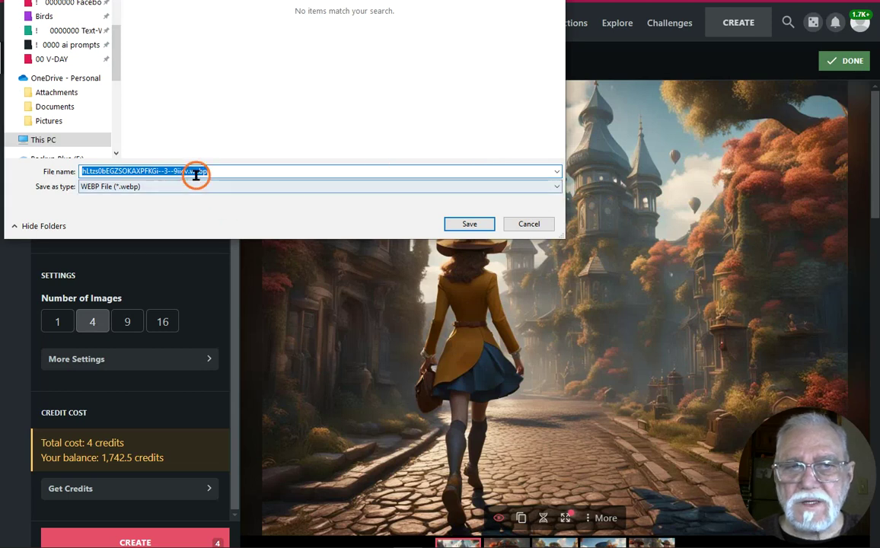
{"action": "left_click", "coordinate": [212, 171]}
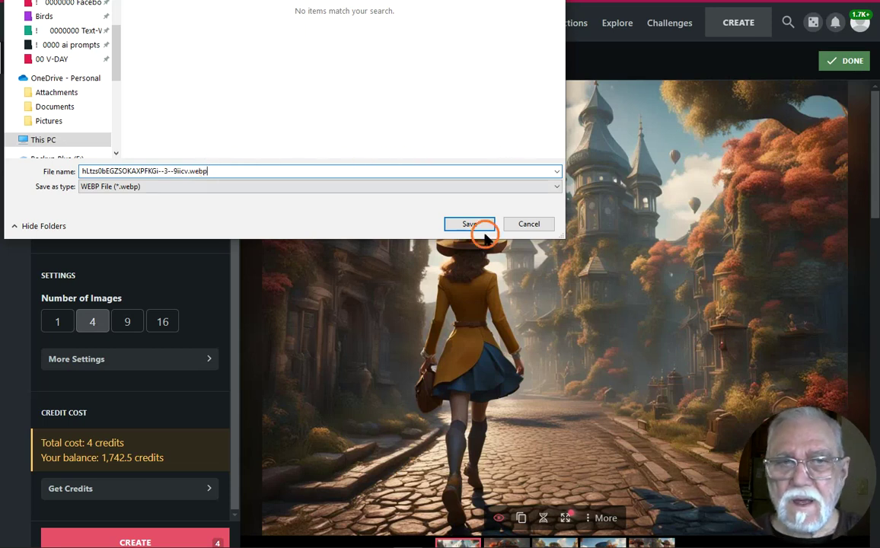
{"action": "left_click", "coordinate": [529, 225]}
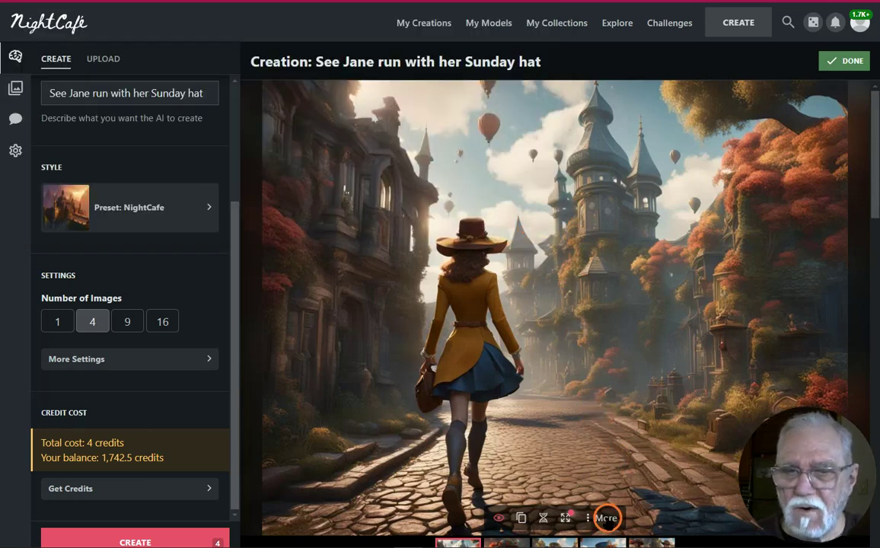
- Download the main image of the woman walking down the cobbled street
{"action": "left_click", "coordinate": [606, 518]}
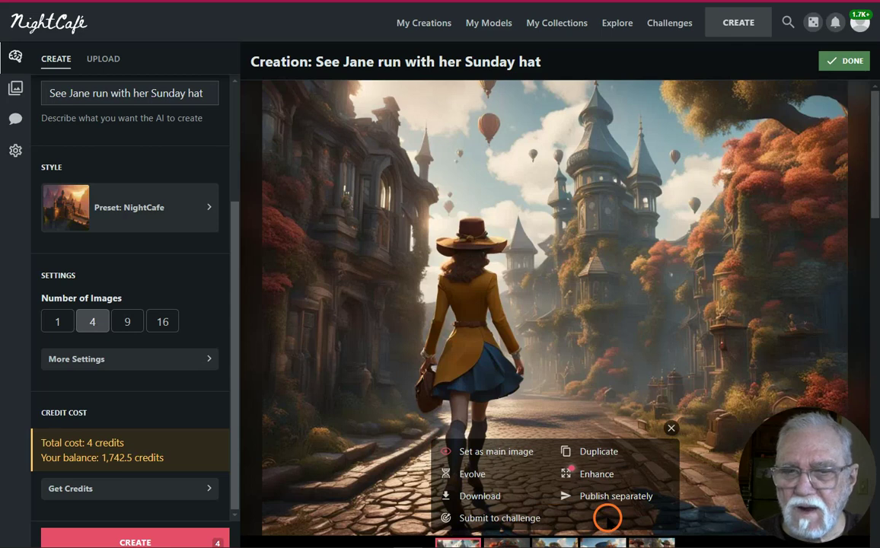
{"action": "left_click", "coordinate": [482, 496]}
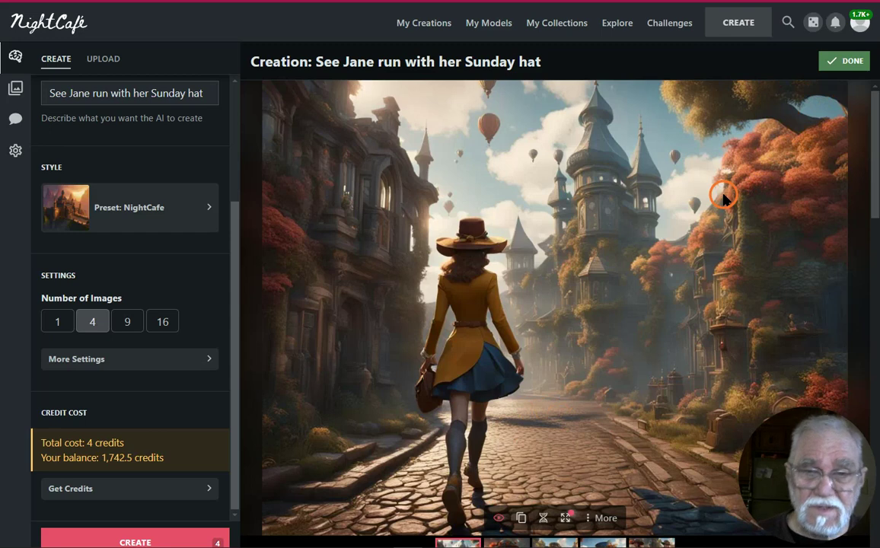
{"action": "scroll", "coordinate": [723, 196], "scroll_direction": "down", "scroll_amount": 1}
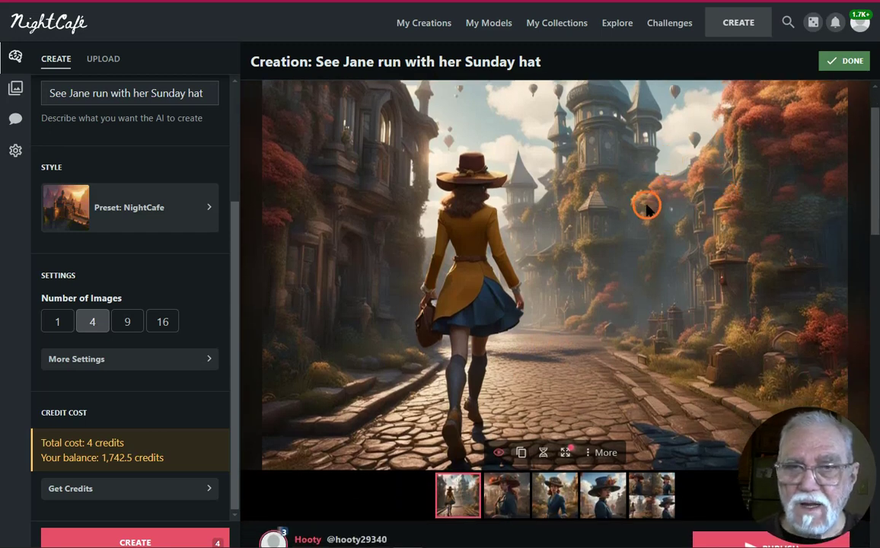
{"action": "scroll", "coordinate": [646, 206], "scroll_direction": "up", "scroll_amount": 1}
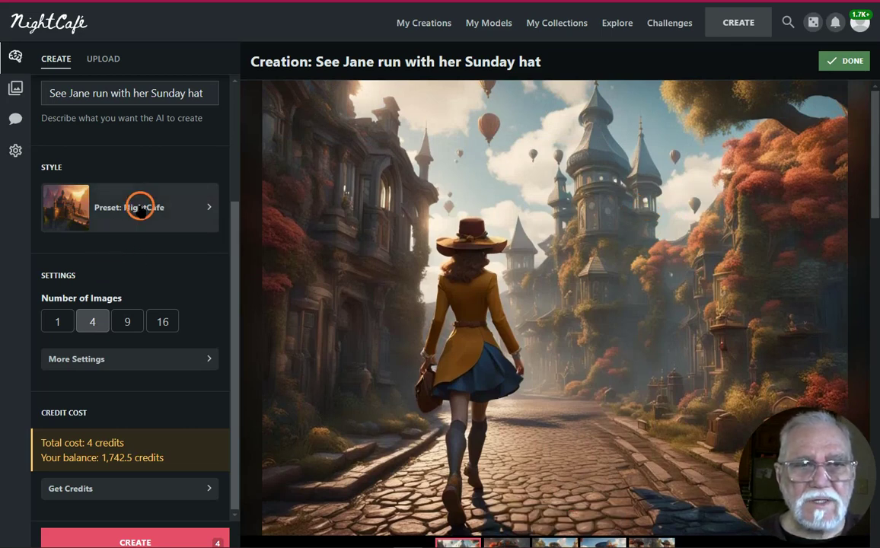
- Change the prompt to "See Jane run with new dress", set the number of images to 1, and generate it
{"action": "left_click", "coordinate": [204, 92]}
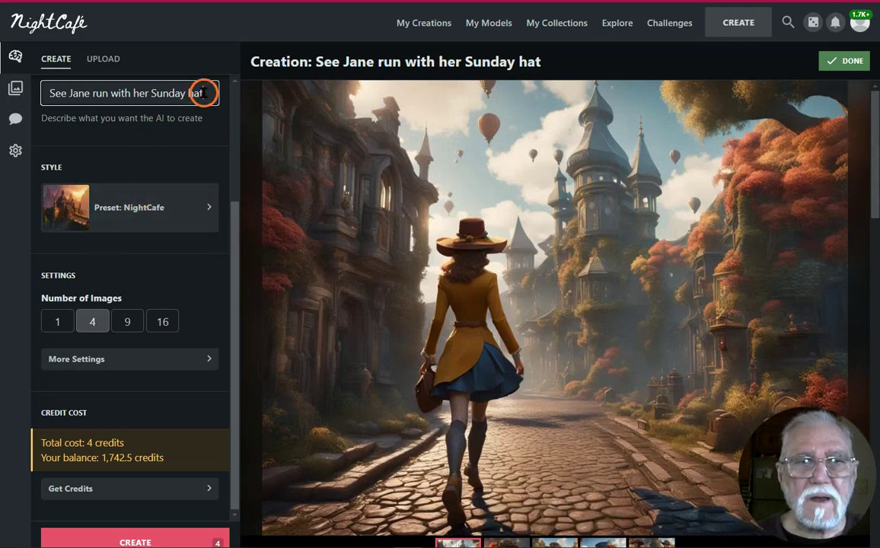
{"action": "left_click_drag", "start_coordinate": [204, 92], "coordinate": [134, 93]}
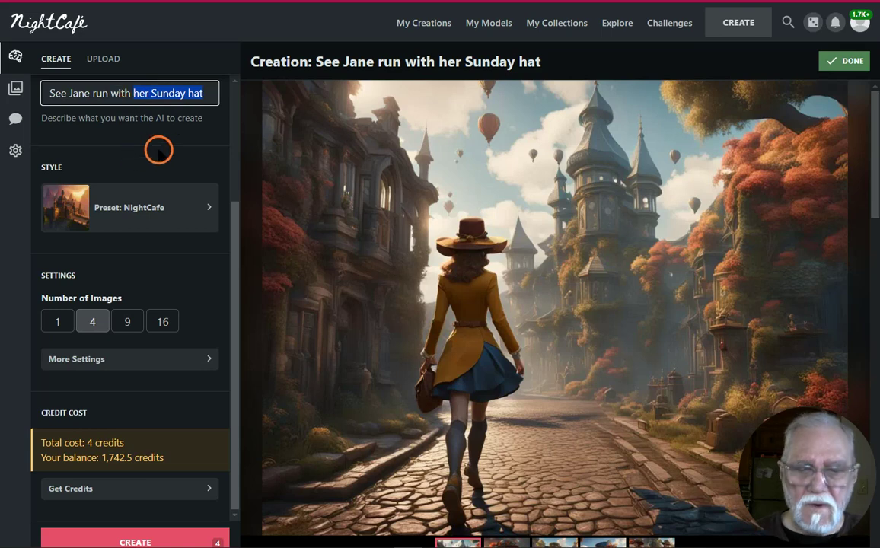
{"action": "type", "text": "new d"}
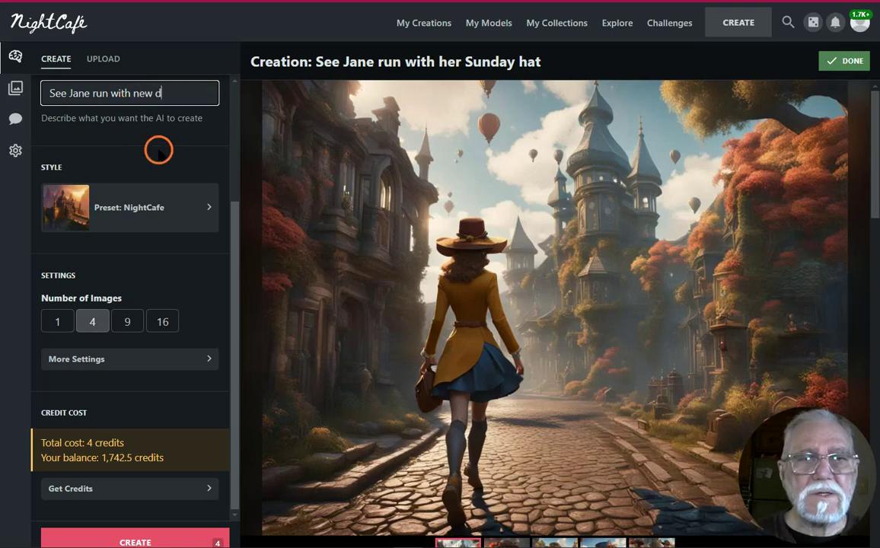
{"action": "type", "text": "ress"}
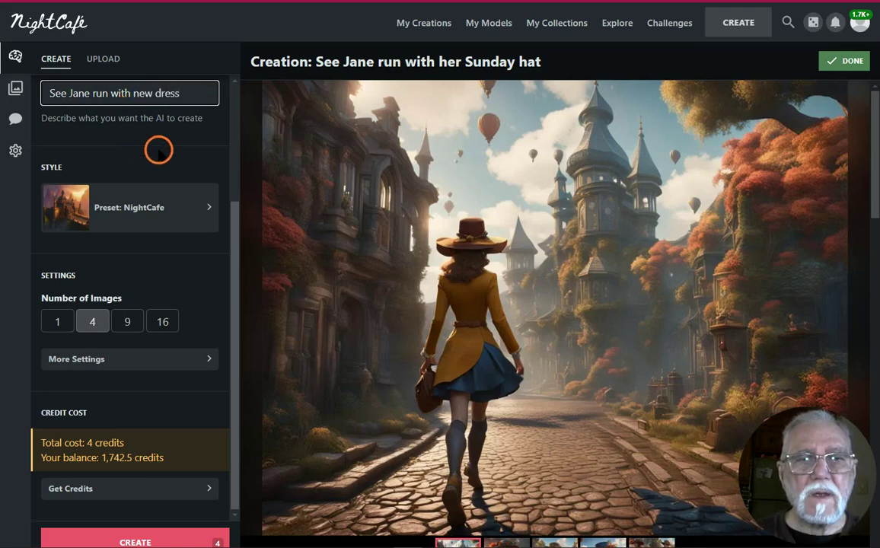
{"action": "left_click", "coordinate": [55, 320]}
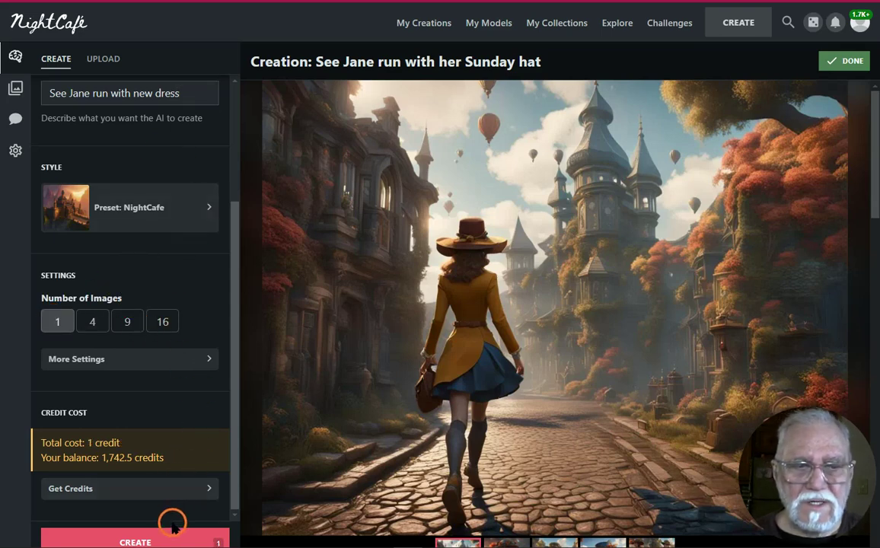
{"action": "left_click", "coordinate": [154, 541]}
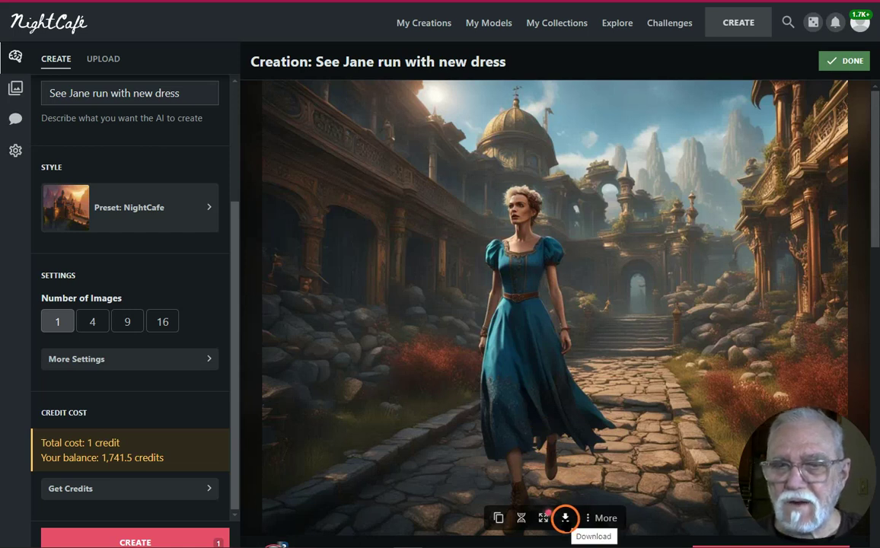
- Download the new image of the woman in the blue dress and close the creation
{"action": "left_click", "coordinate": [565, 518]}
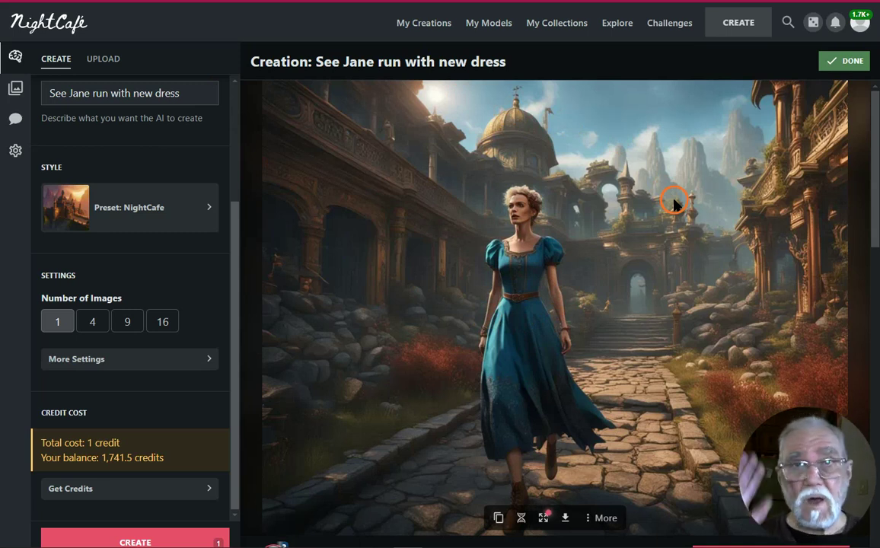
{"action": "left_click", "coordinate": [846, 61]}
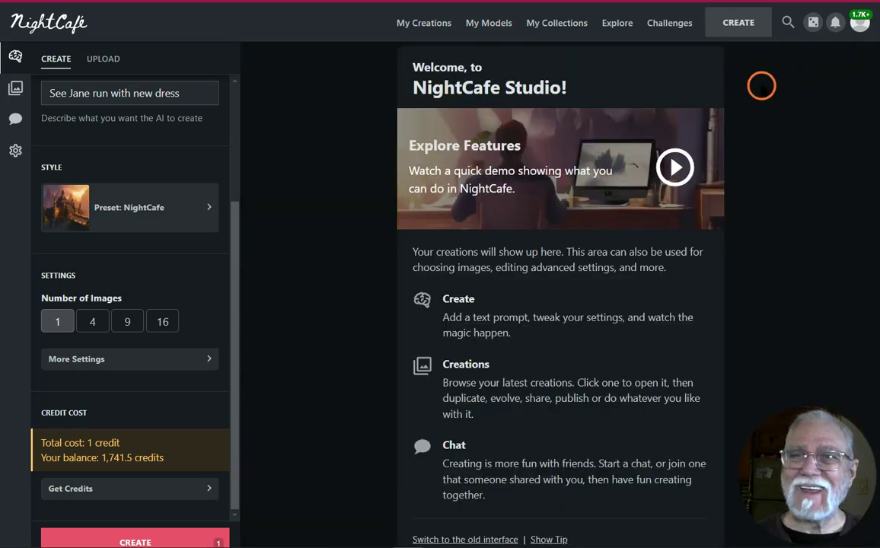